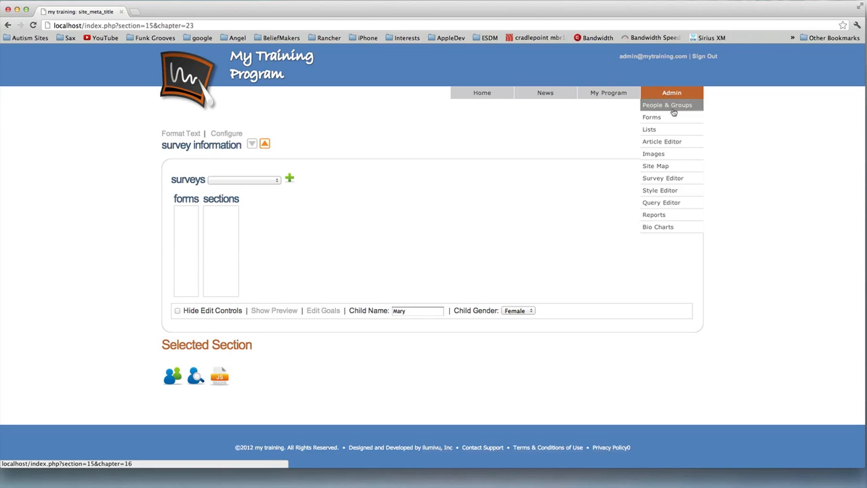
Step: Open the Survey Editor and add a new survey
click(681, 181)
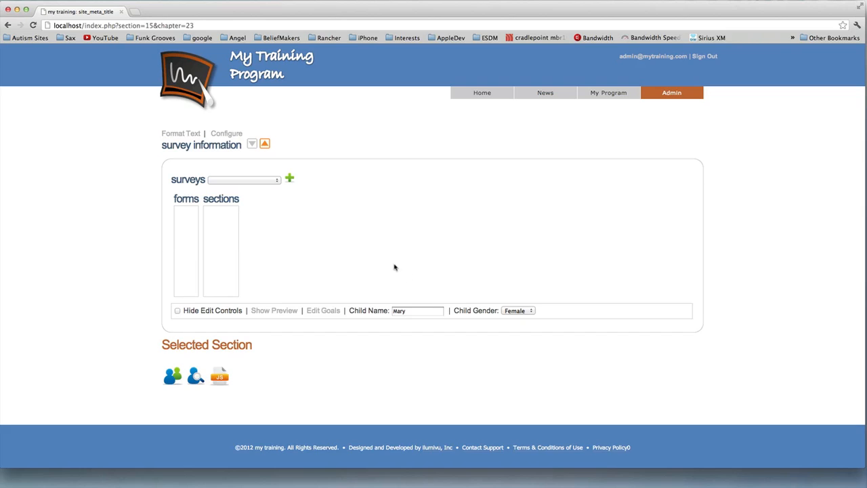
click(277, 181)
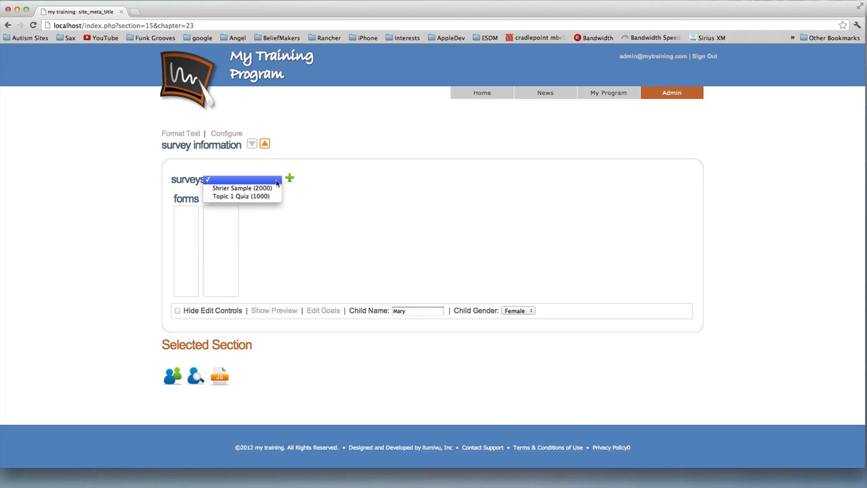
click(320, 159)
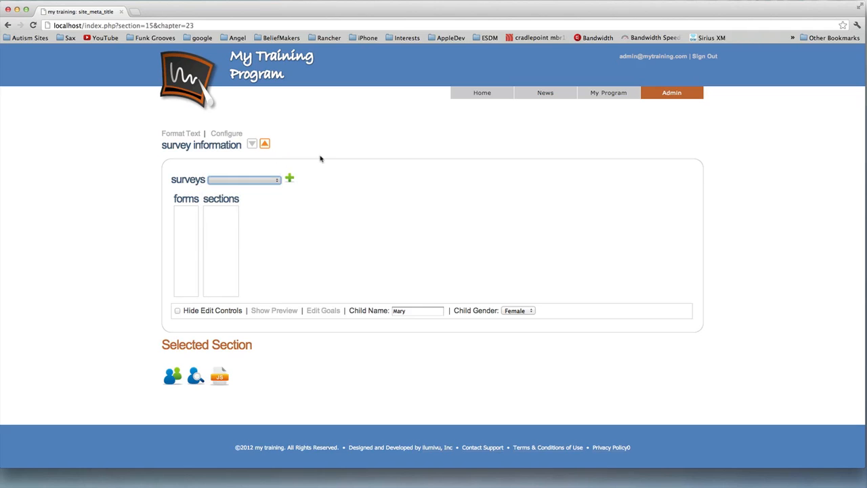
click(289, 178)
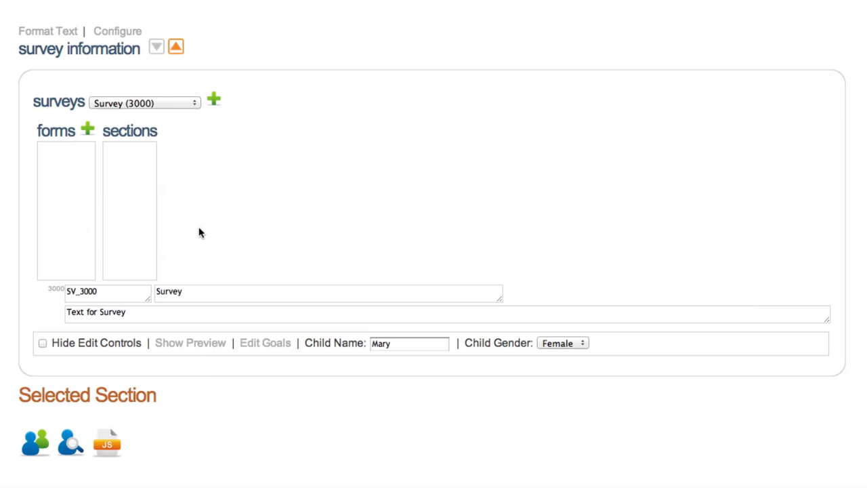
Step: Name the new survey "My First Survey", keeping its reference code
click(210, 292)
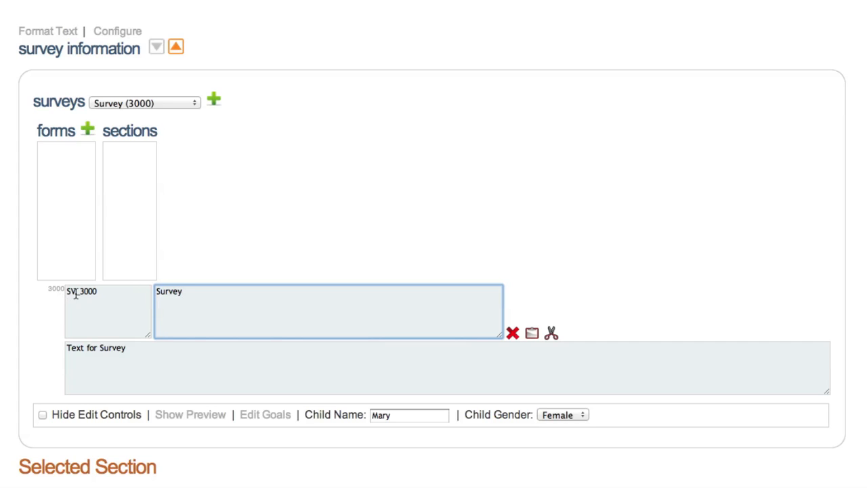
drag(99, 293, 49, 294)
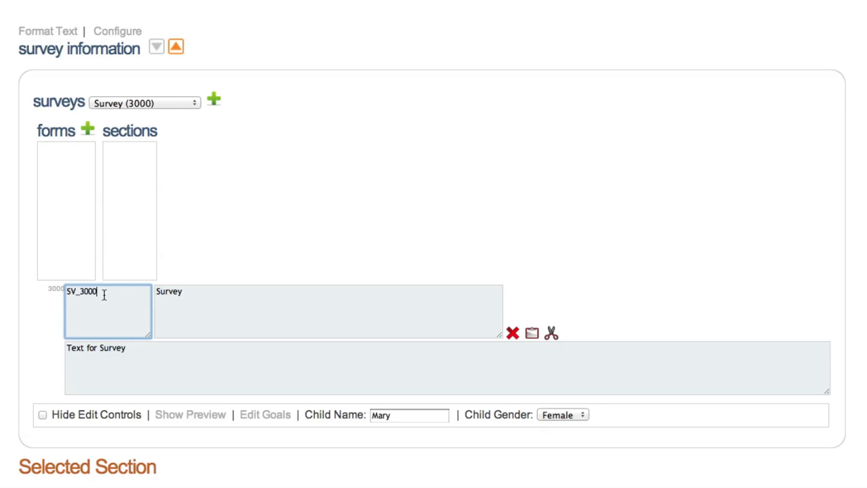
click(223, 296)
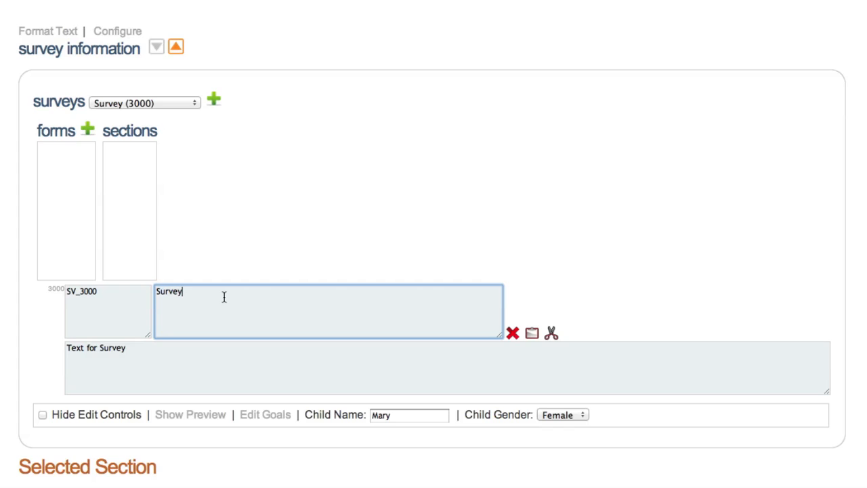
key(super+a)
text(My First Survey)
Step: Replace the survey's placeholder text with "This is my first survey."
click(155, 377)
key(super+a)
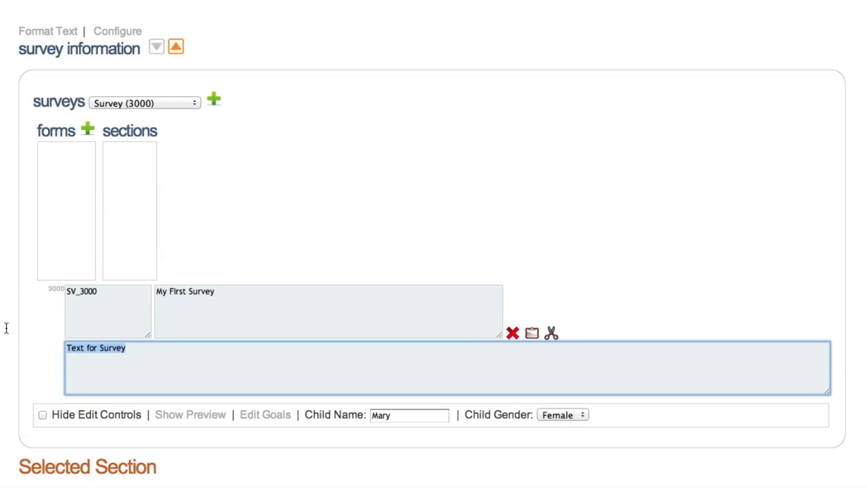
text(This i)
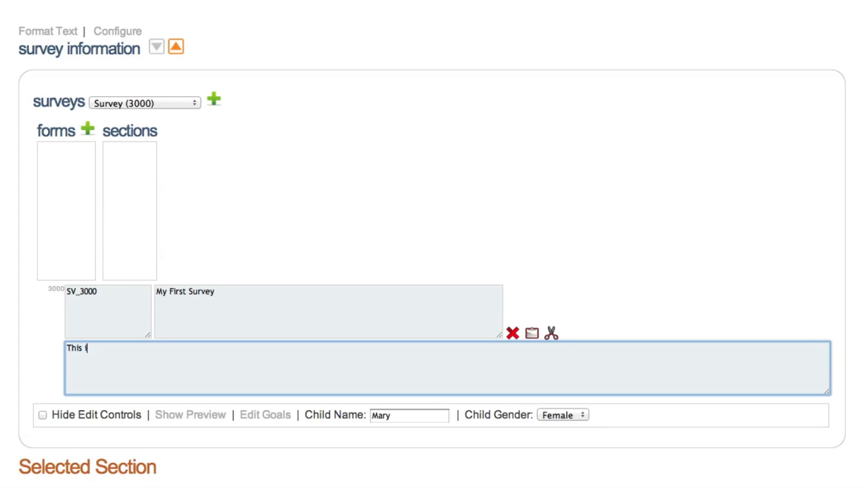
text(s my first survey.)
click(224, 252)
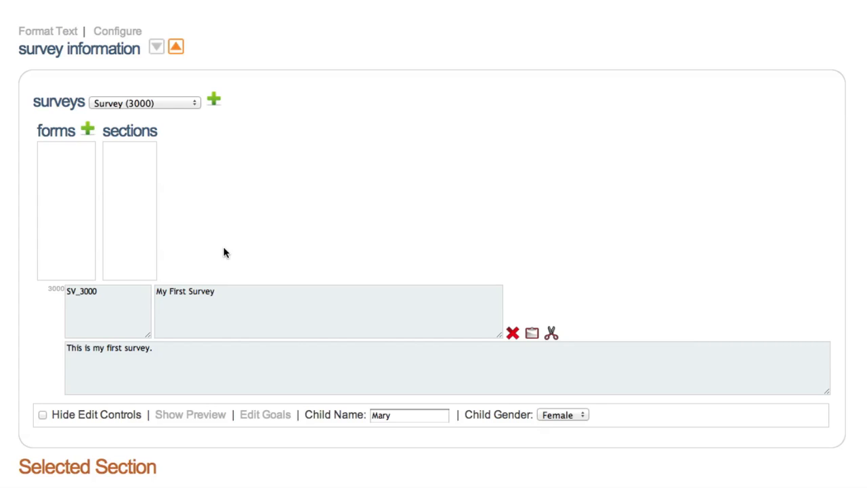
Step: Add a form to My First Survey and name it "My First Form"
click(89, 130)
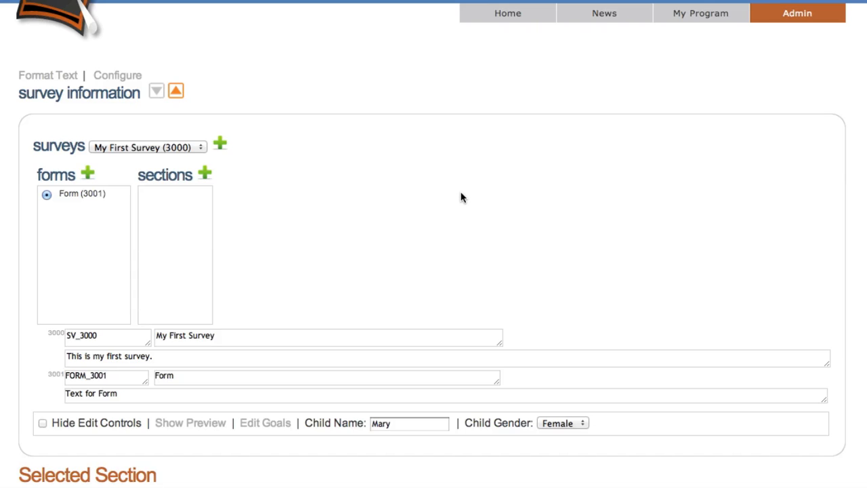
scroll(461, 197, down, 2)
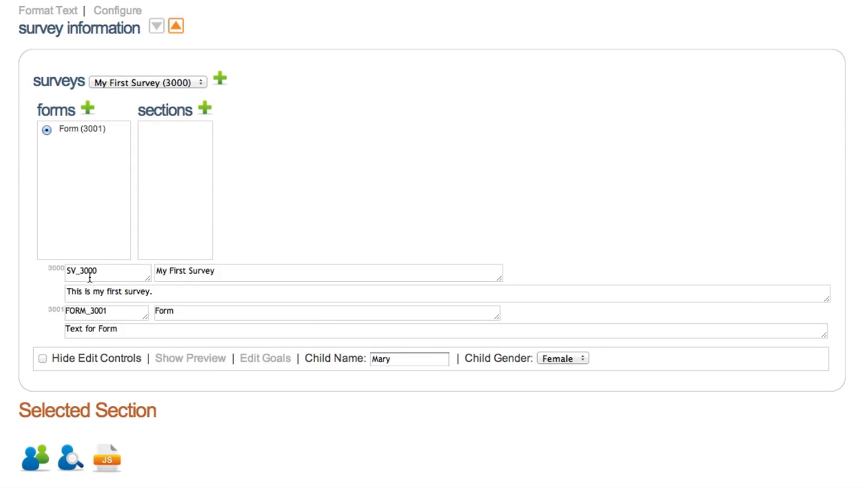
click(196, 308)
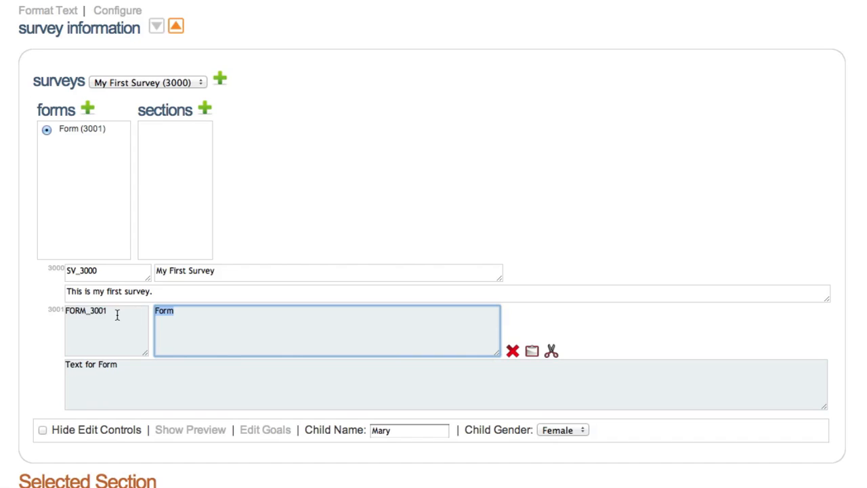
text(My First Form)
key(Tab)
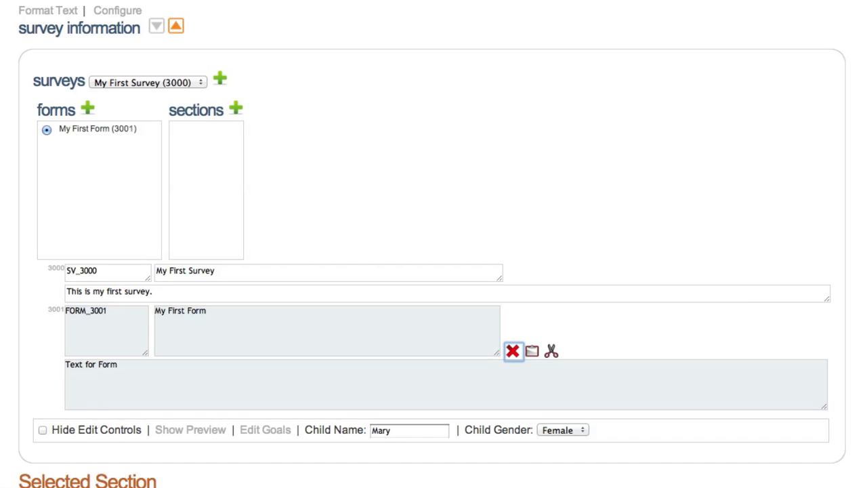
Step: Replace the form's placeholder text with "This is the first form of my first survey."
drag(128, 377, 10, 377)
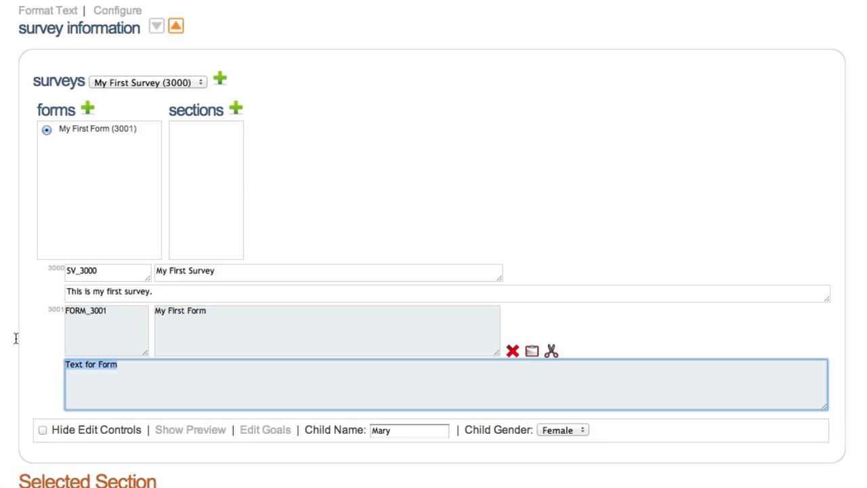
text(This i)
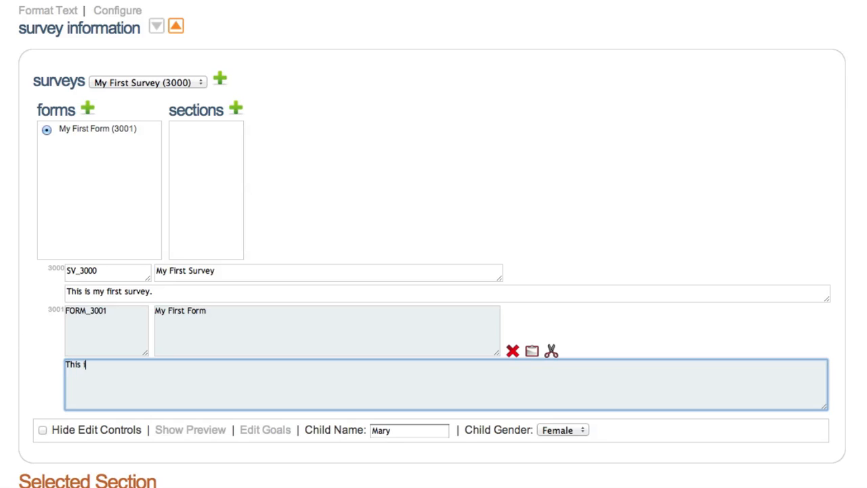
text(s the first form of my first )
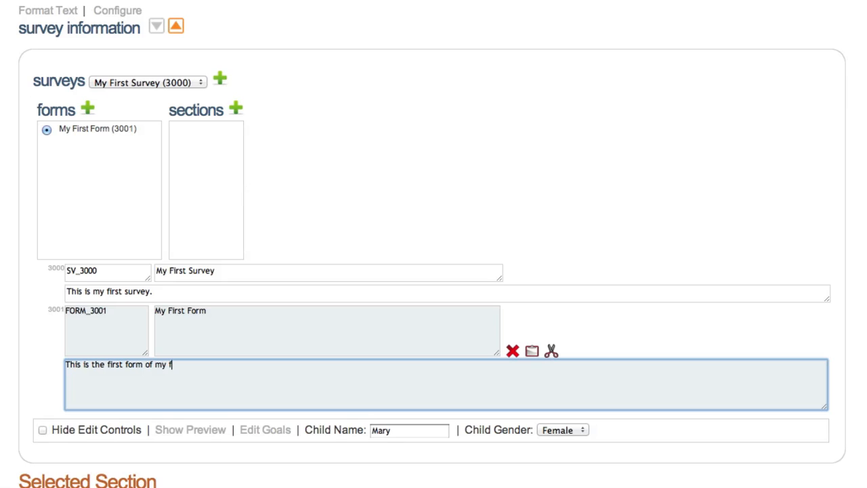
text(urvey)
key(BackSpace)
key(BackSpace)
key(BackSpace)
key(BackSpace)
key(BackSpace)
text(survey.)
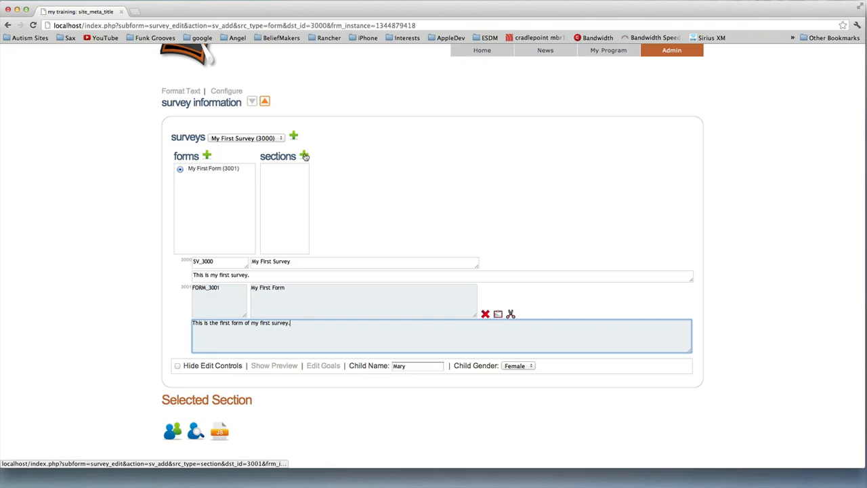
Step: Add a section to My First Form and set its short tag to "My first section"
click(305, 156)
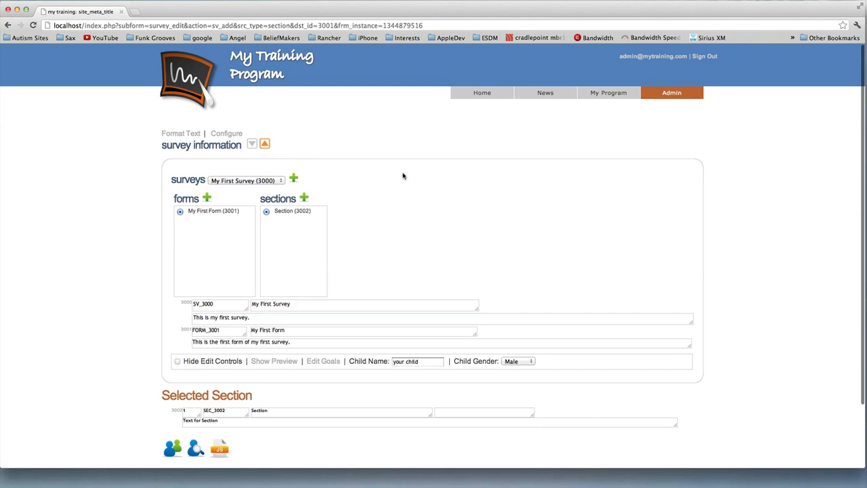
scroll(403, 176, down, 1)
scroll(403, 173, down, 3)
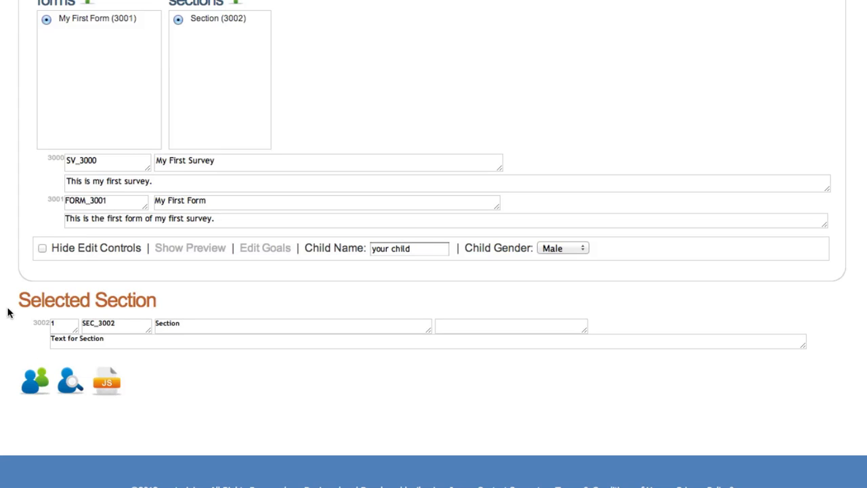
click(199, 326)
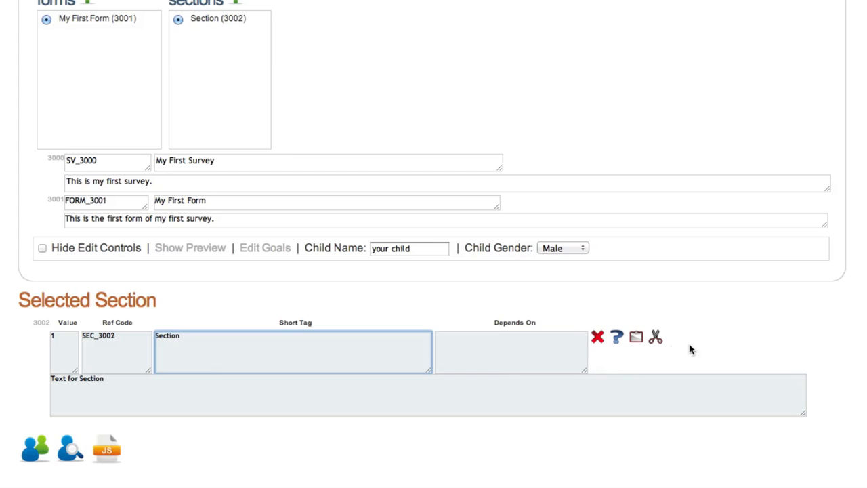
click(371, 398)
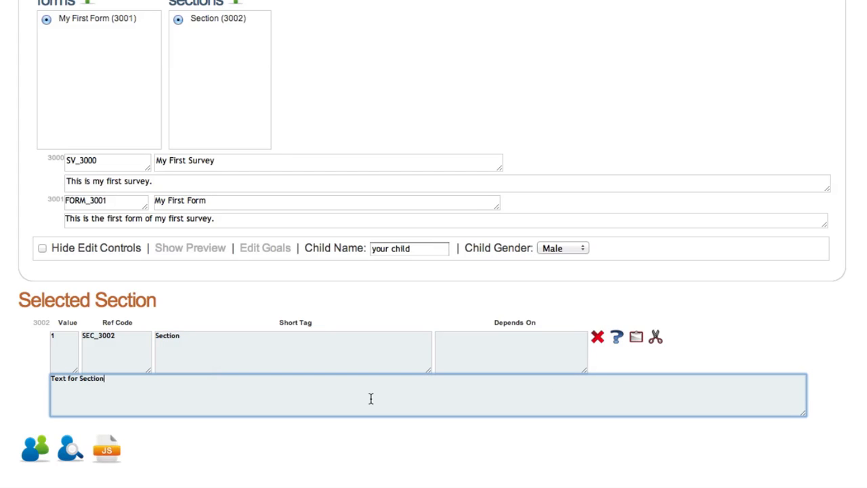
click(201, 354)
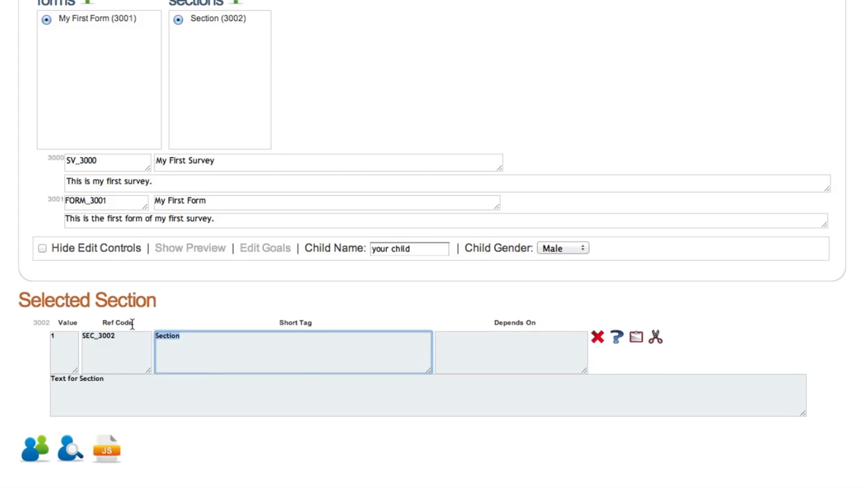
text(My first sectrion)
key(BackSpace)
key(BackSpace)
key(BackSpace)
key(BackSpace)
key(BackSpace)
text(ion)
key(Tab)
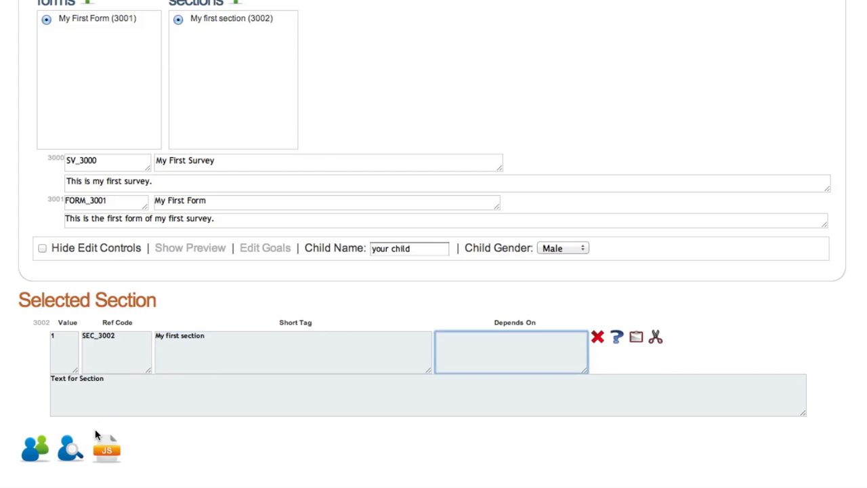
Step: Replace the section's placeholder text with "My first section of my first form of my first survey."
click(116, 391)
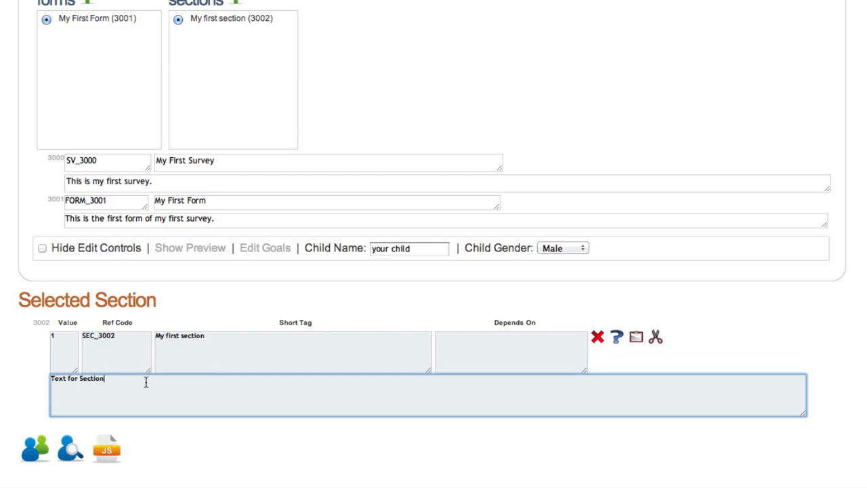
key(super+a)
text(My first section of my fir)
text(st survey)
key(BackSpace)
key(BackSpace)
key(BackSpace)
key(BackSpace)
key(BackSpace)
key(BackSpace)
text(orm of my first survey.)
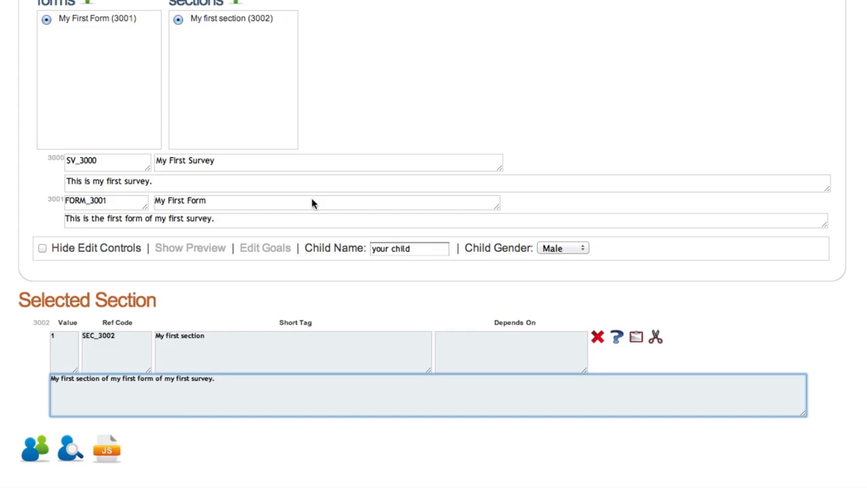
click(282, 193)
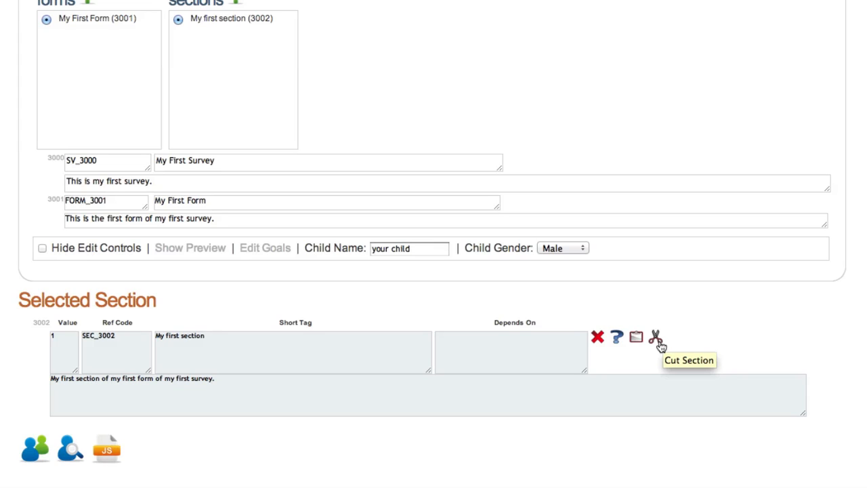
Step: Add a question to the section and set its text to "How are you feeling today?"
click(617, 338)
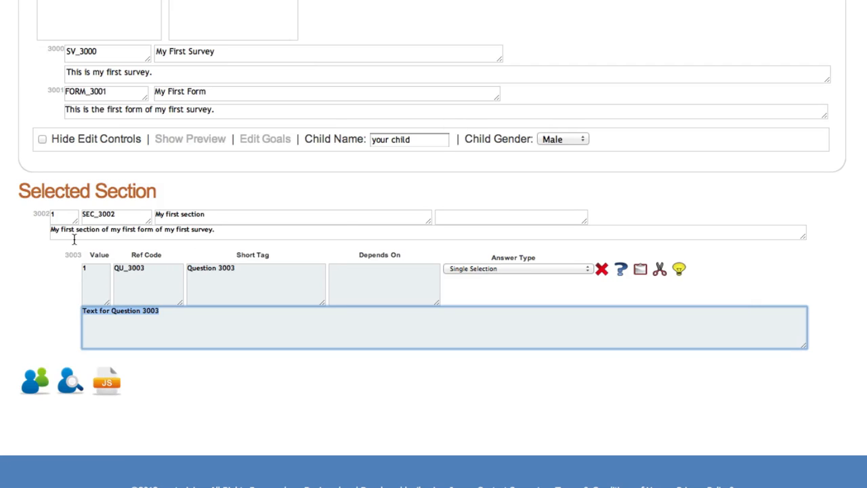
click(165, 313)
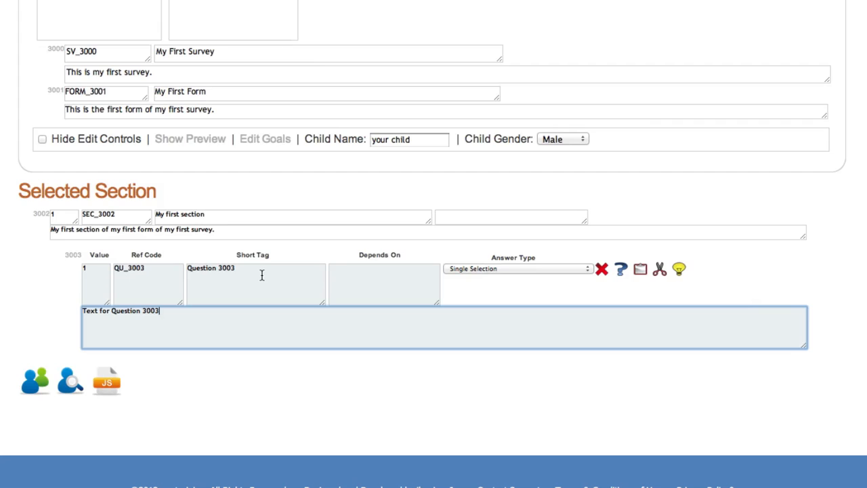
triple_click(97, 317)
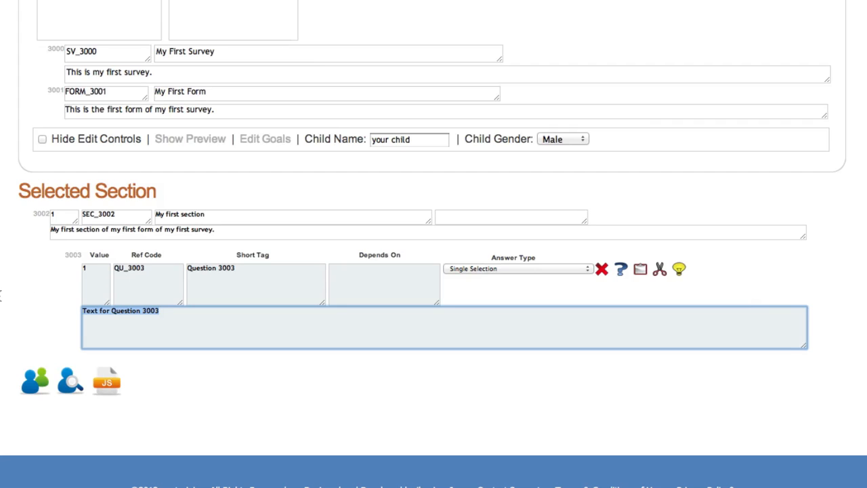
text(How are you )
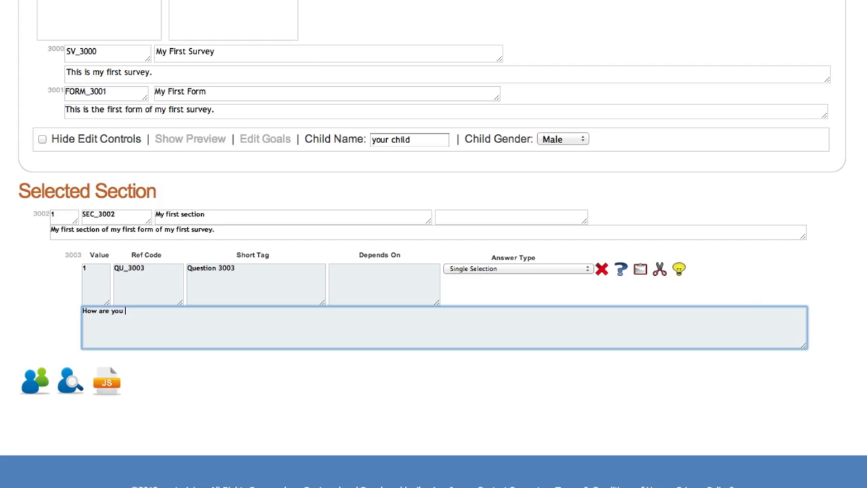
text(feeling today?)
Step: Set the question's short tag to "Feeling" and keep Single Selection as its answer type
click(254, 274)
drag(255, 274, 115, 256)
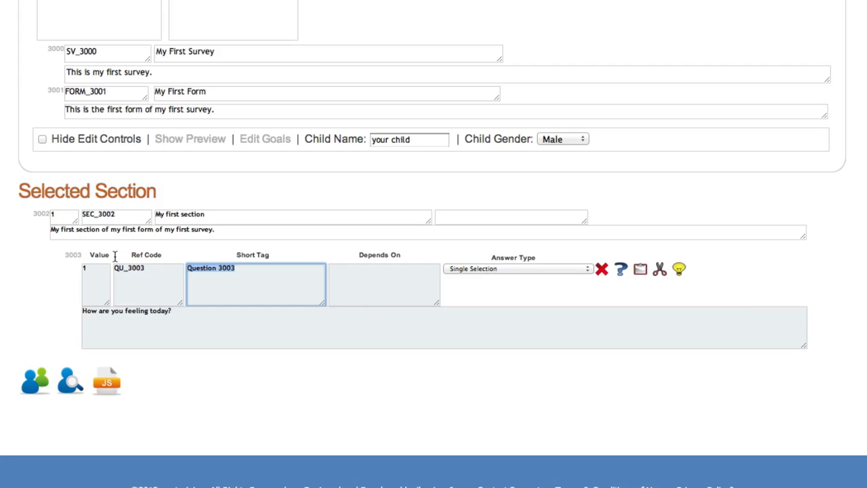
text(Feeling)
click(588, 271)
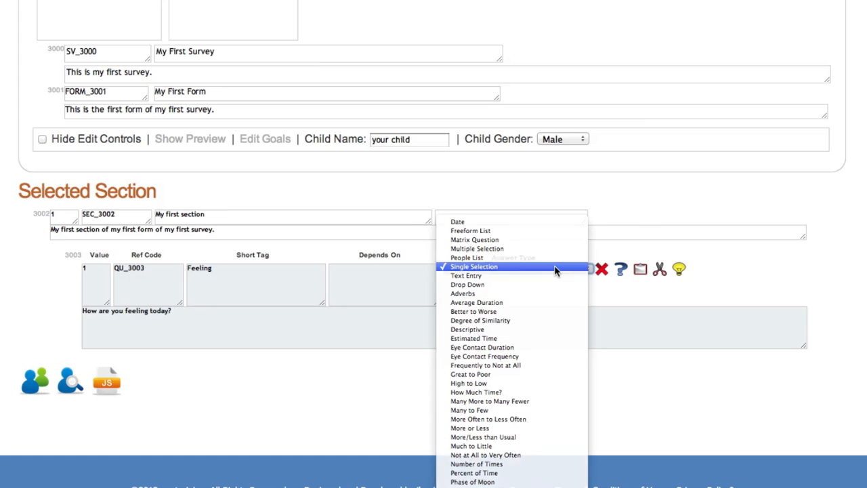
click(558, 268)
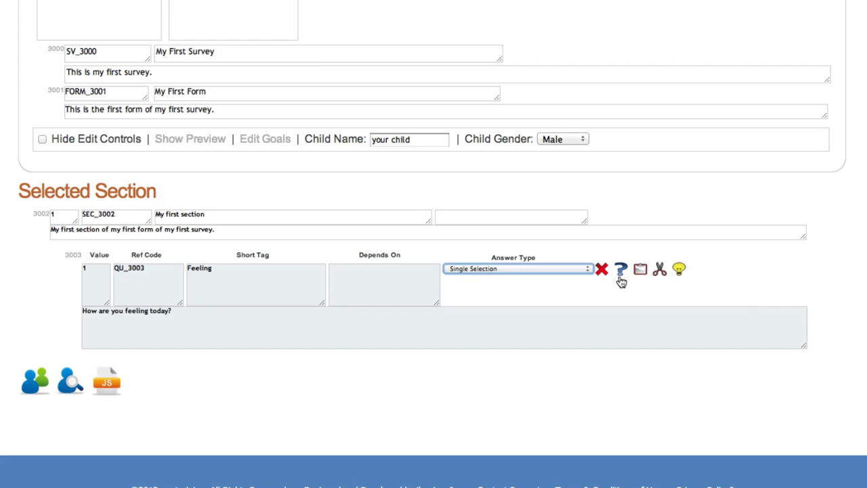
Step: Add an answer to the "How are you feeling today?" question and set both its text and short tag to "Fine"
click(679, 270)
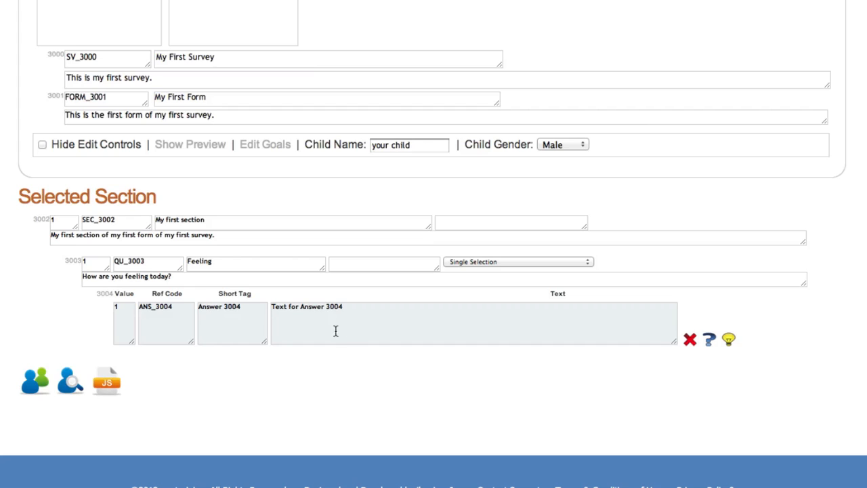
click(351, 311)
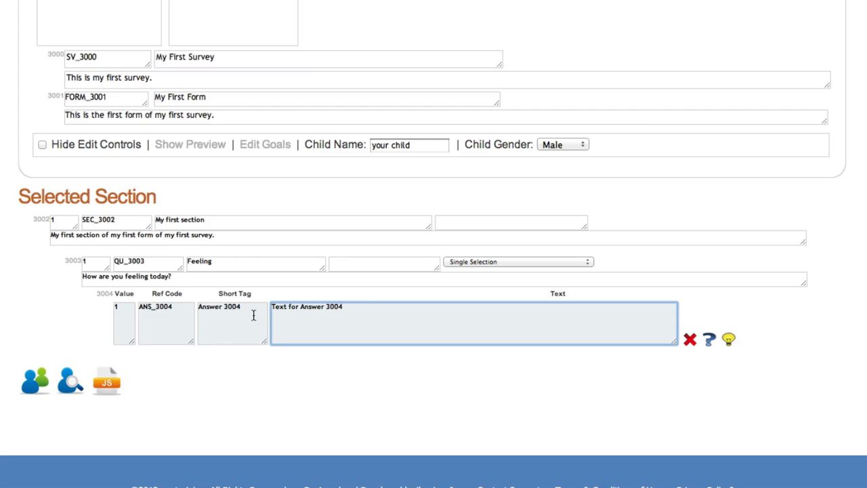
drag(350, 311, 254, 307)
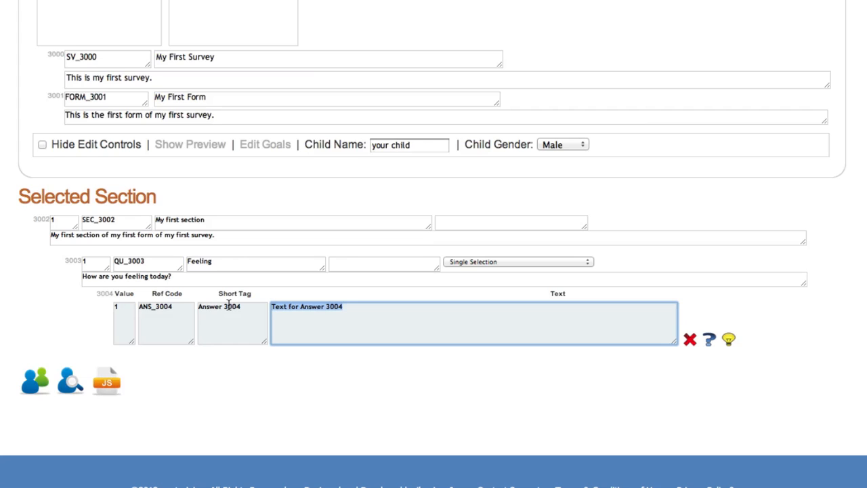
text(Fine)
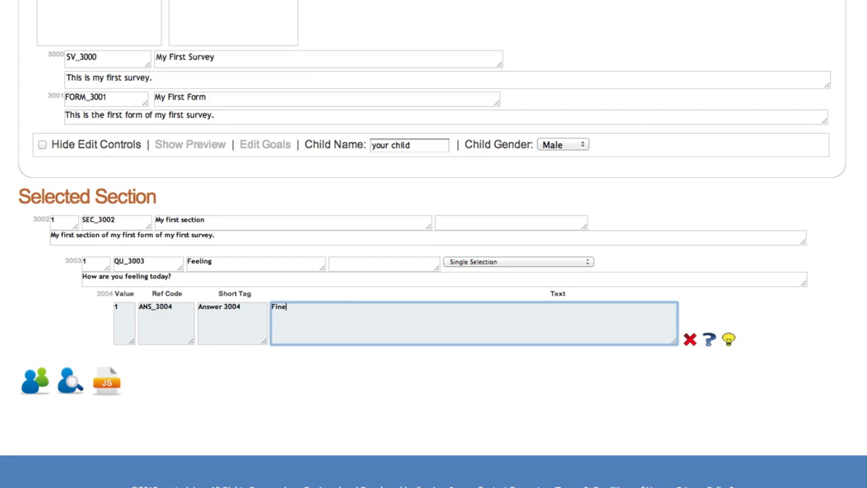
key(shift+Tab)
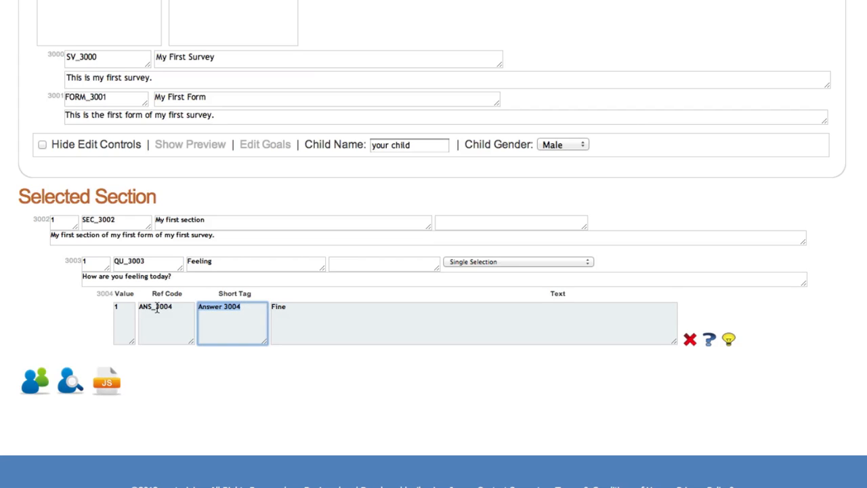
text(Fine)
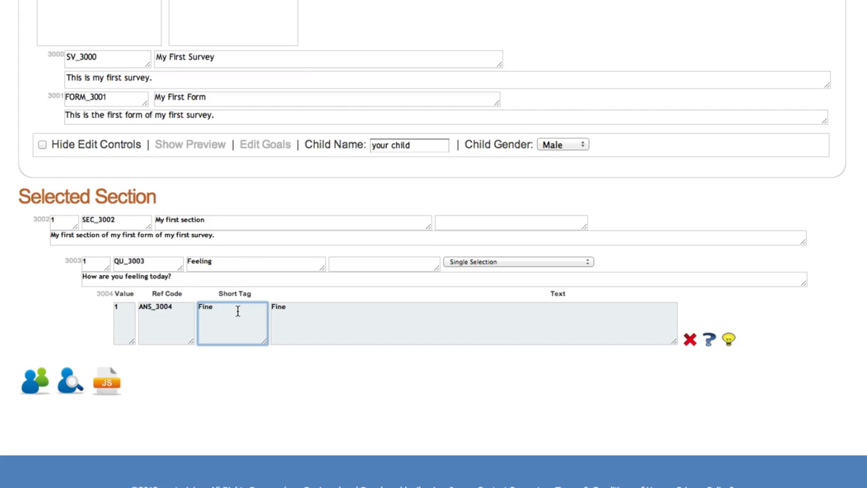
Step: Add a second answer below "Fine" with "OK" as both its text and short tag
click(728, 339)
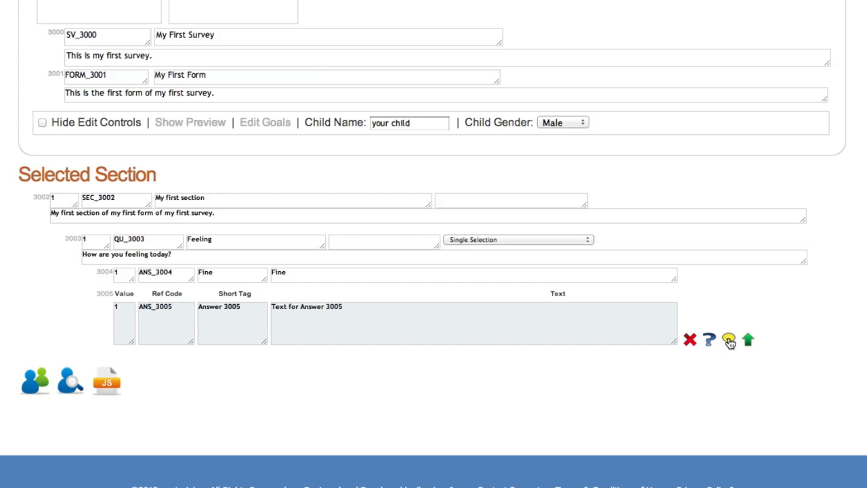
drag(327, 321, 219, 298)
text(0)
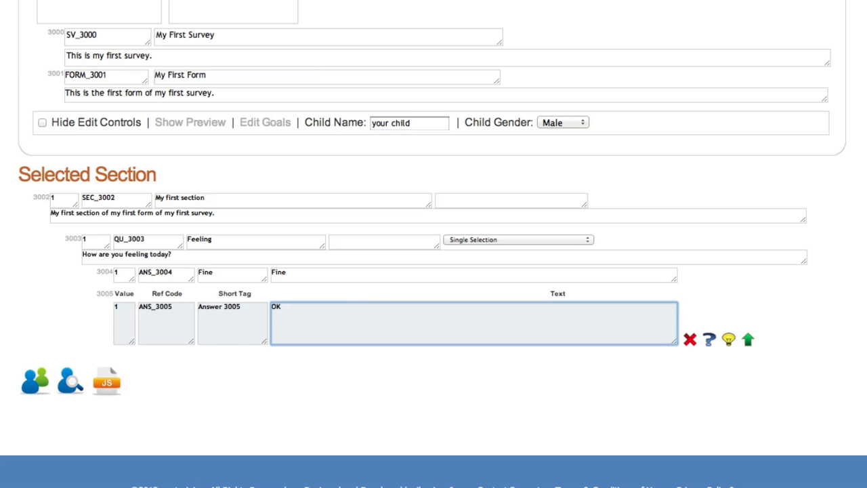
key(shift+Tab)
text(OK)
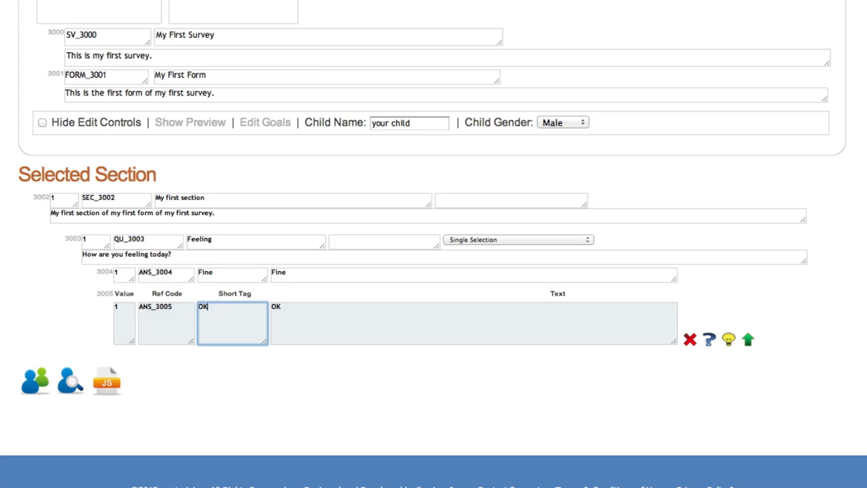
Step: Add a third answer below "OK" and set its text to "Not so great"
click(729, 343)
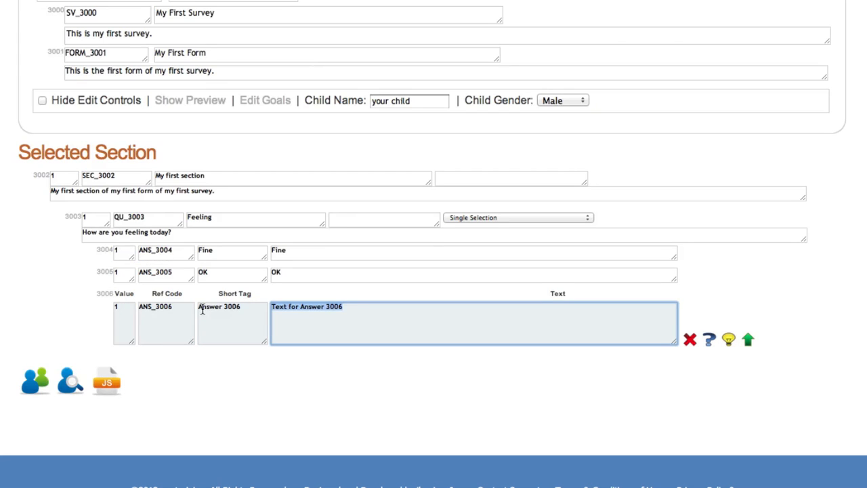
text(Not So)
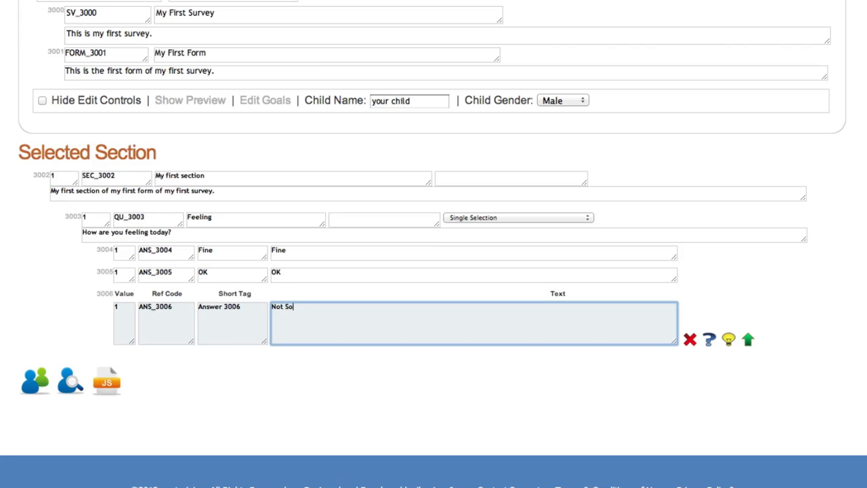
text( fr)
text(grea)
text(t)
key(Tab)
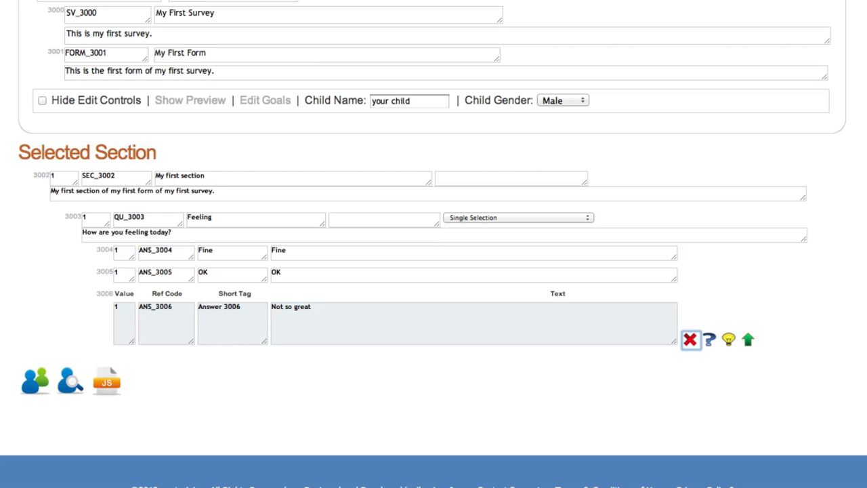
Step: Add a fourth answer with the text "Really bad", then preview the section and return to editing
click(729, 342)
click(368, 316)
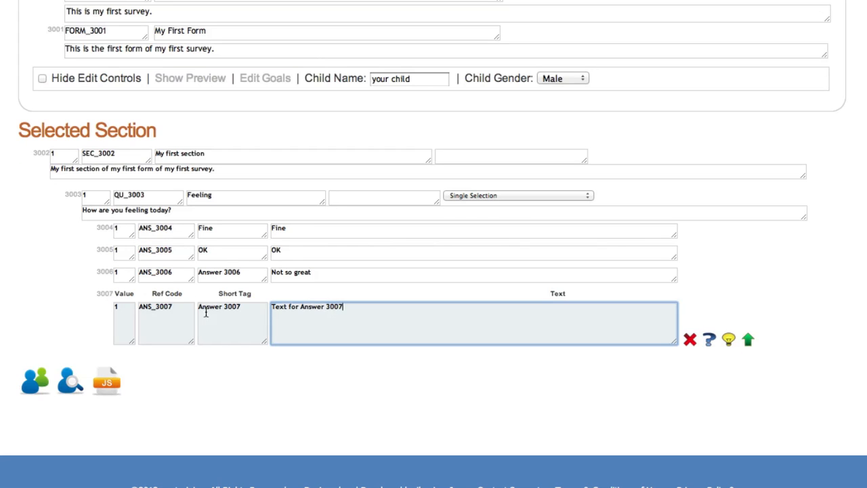
text(Reallyubad)
key(Tab)
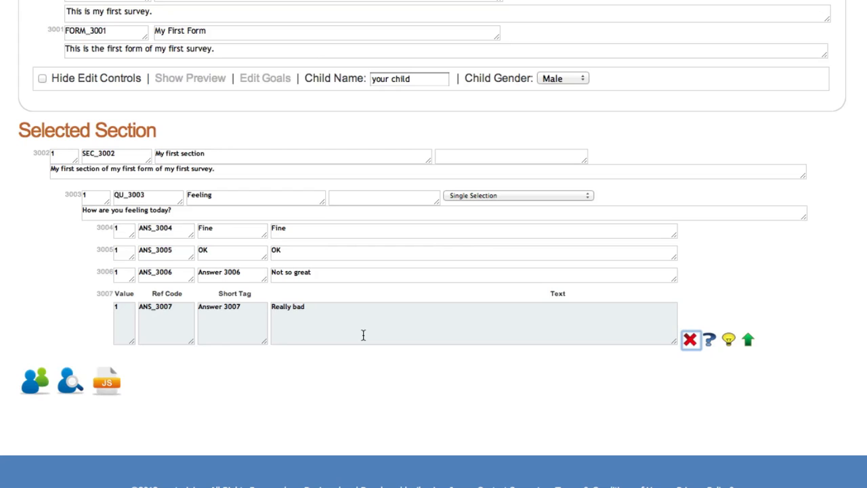
click(203, 87)
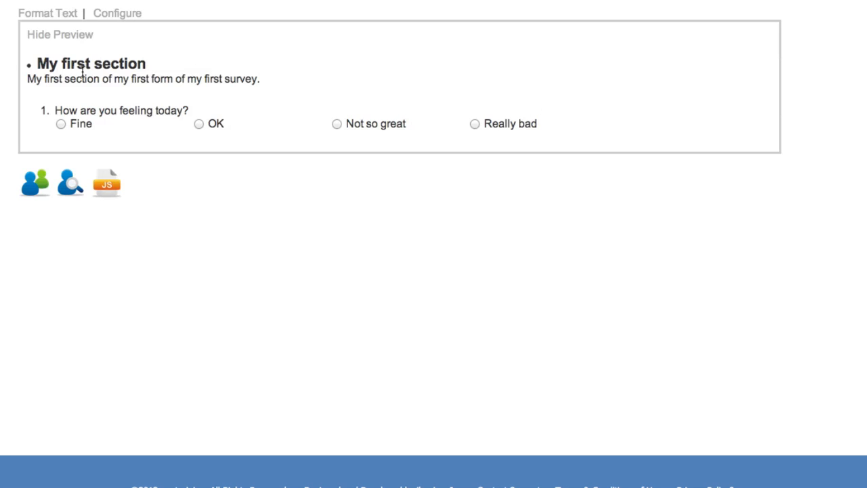
click(67, 35)
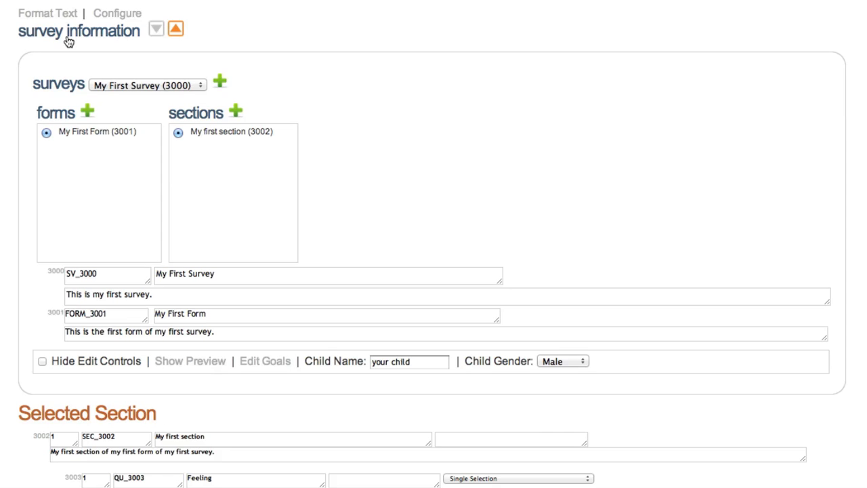
Step: Insert a new answer directly after "Fine" and set both its text and short tag to "Great"
scroll(353, 335, down, 5)
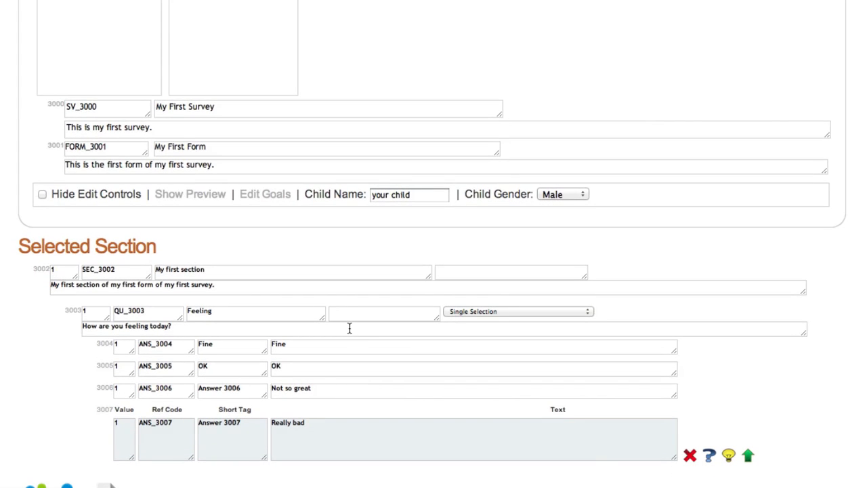
click(350, 345)
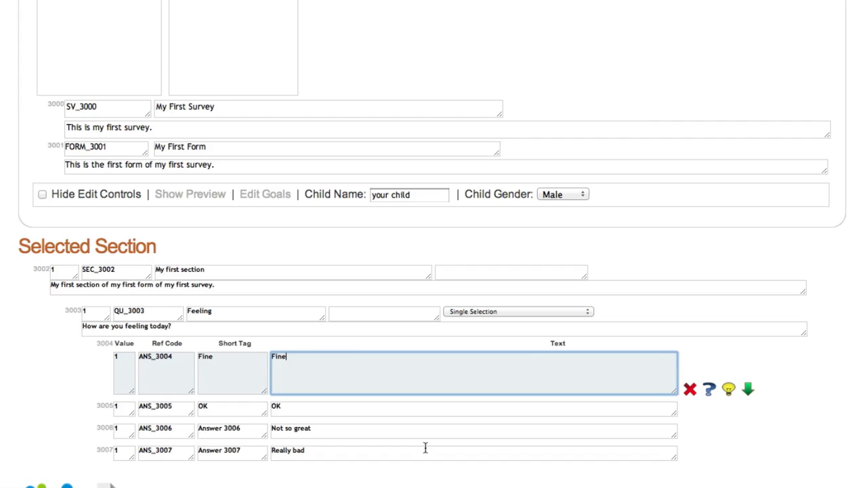
click(728, 388)
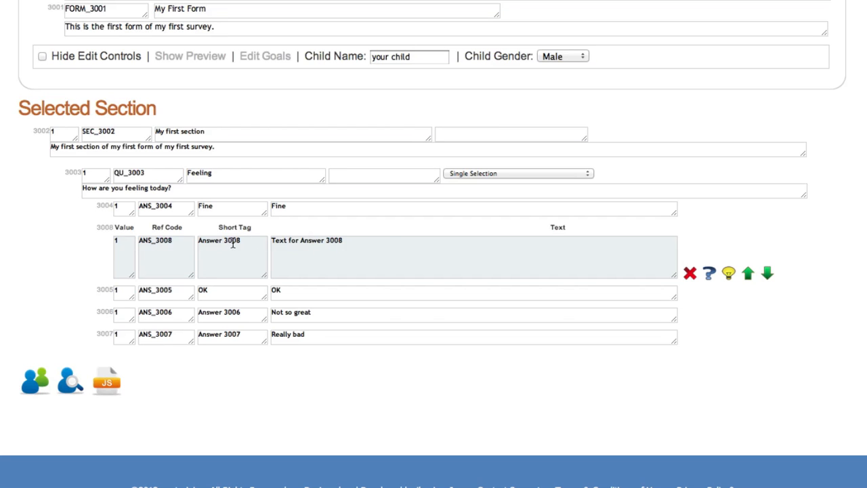
click(390, 237)
drag(378, 255, 212, 202)
text(Great)
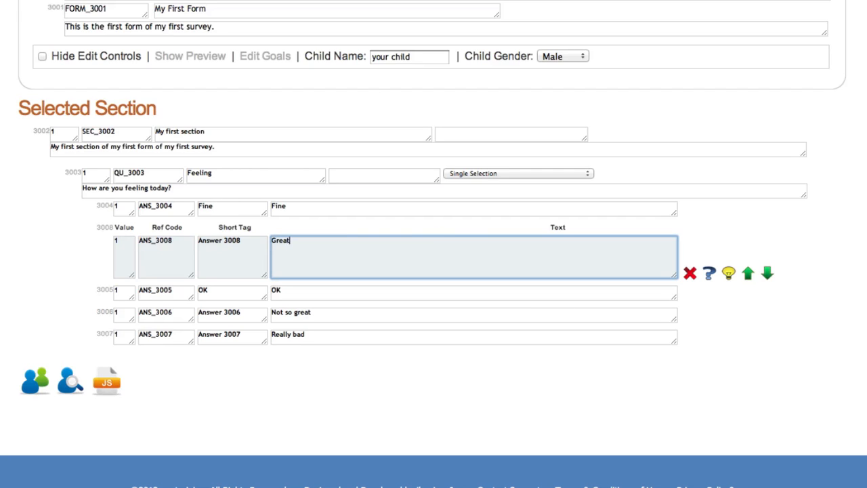
key(shift+Tab)
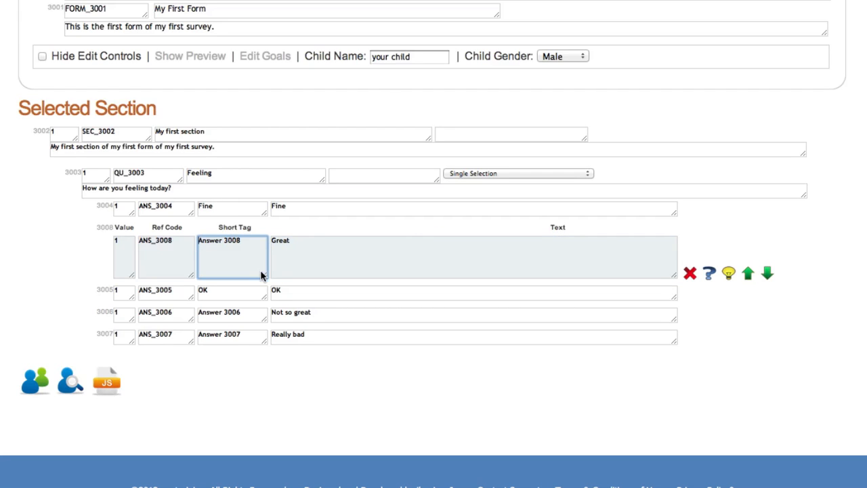
drag(246, 240, 112, 205)
text(Great)
key(Tab)
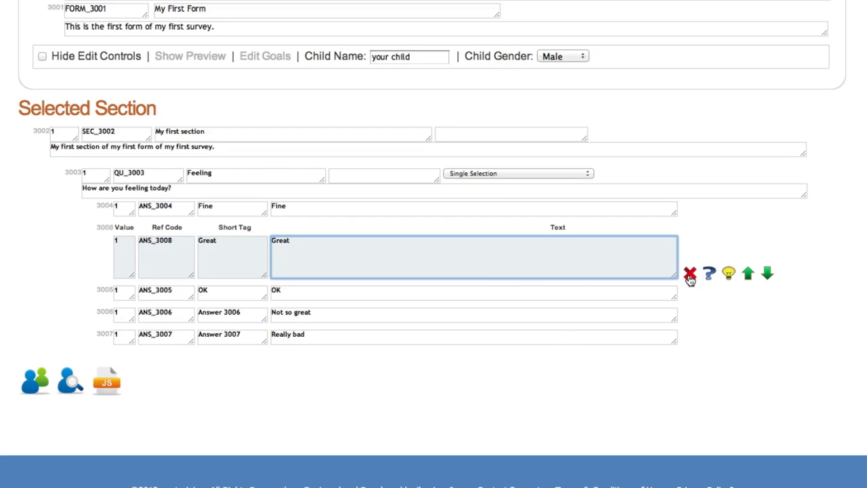
Step: Move the "Great" answer above "Fine" and check the new order in the section preview
click(747, 274)
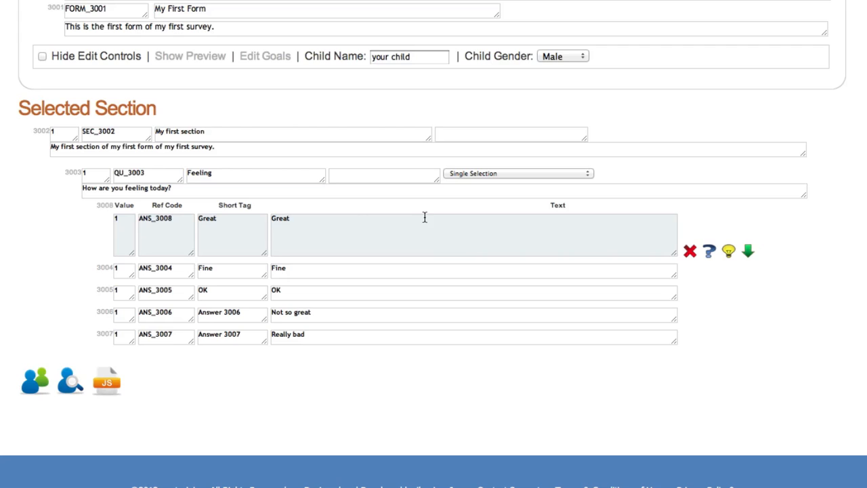
click(174, 60)
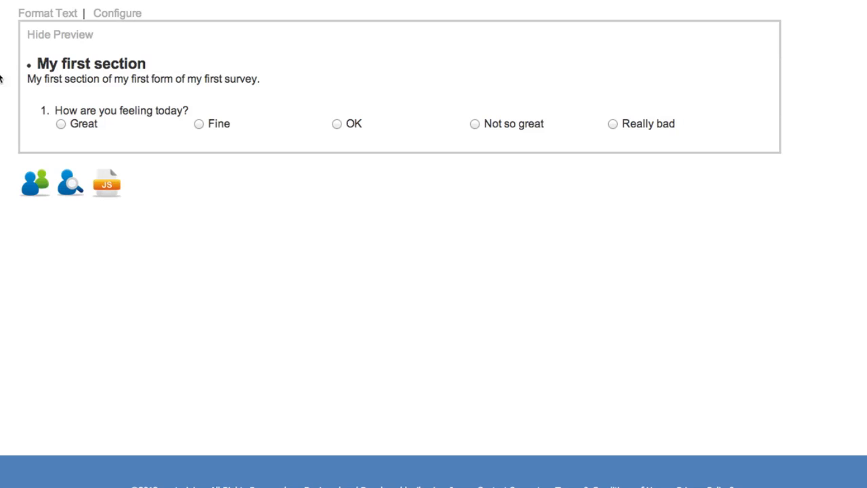
click(65, 37)
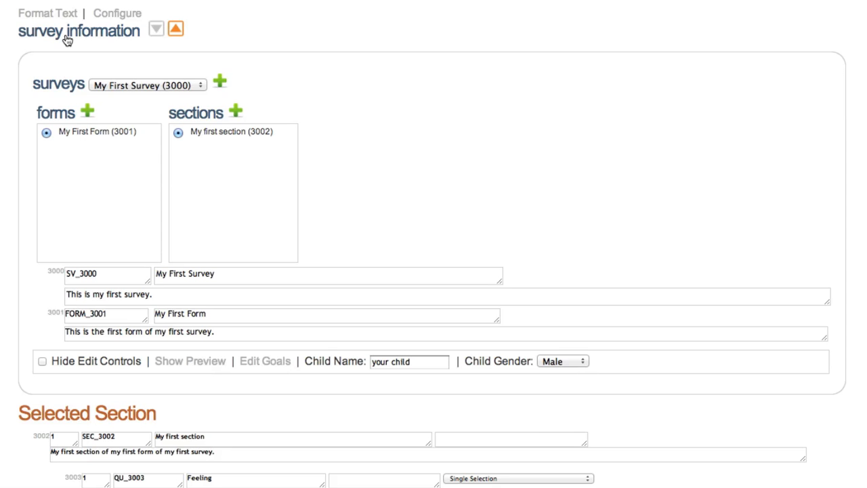
Step: Set the value of the "Great" answer to 5 and of the "Fine" answer to 4
scroll(426, 126, down, 5)
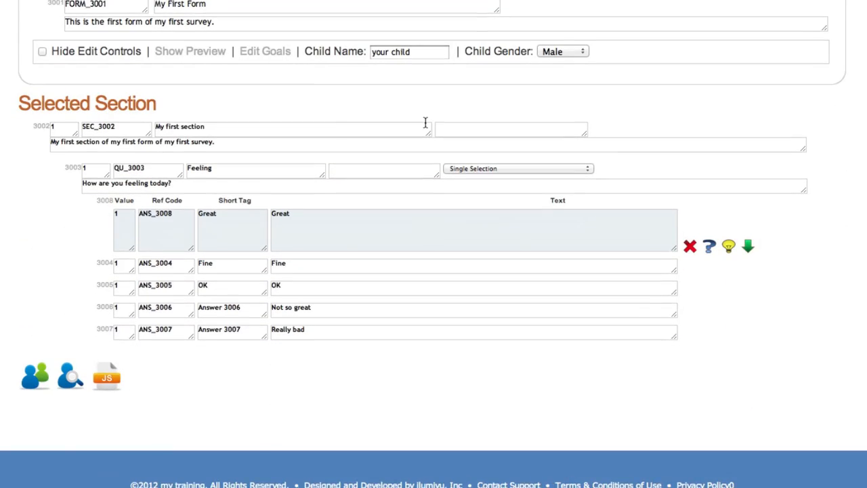
click(381, 270)
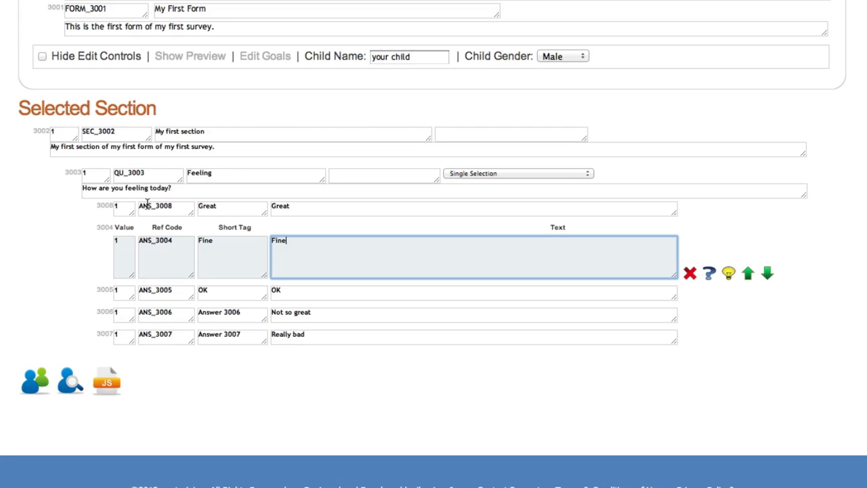
click(122, 210)
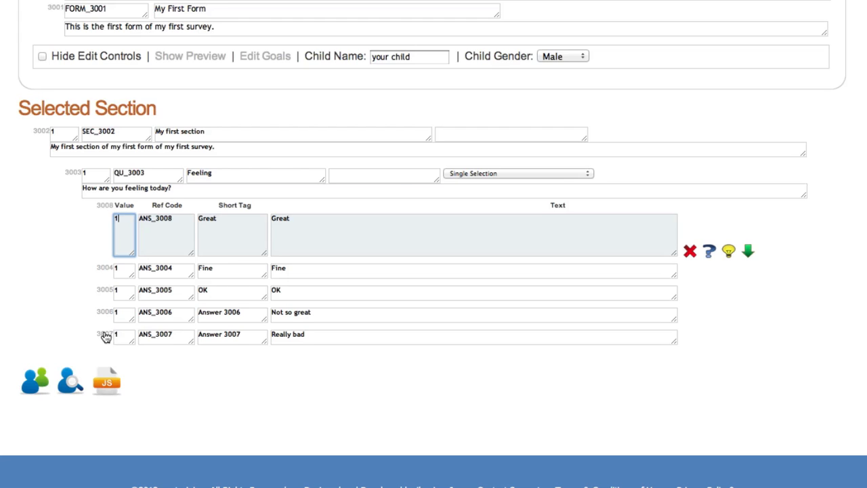
drag(125, 221, 97, 218)
text(5)
click(125, 270)
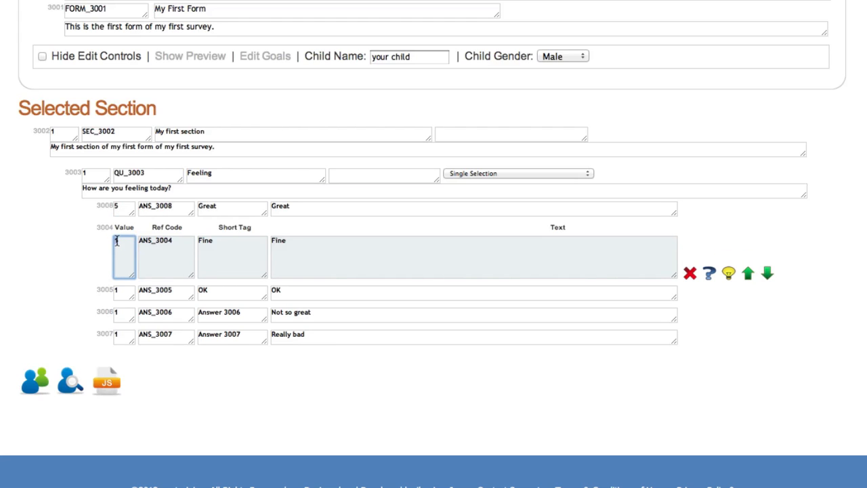
text(4)
Step: Set the value of the "OK" answer to 3 and of the "Not so great" answer to 2
click(125, 290)
drag(125, 290, 104, 280)
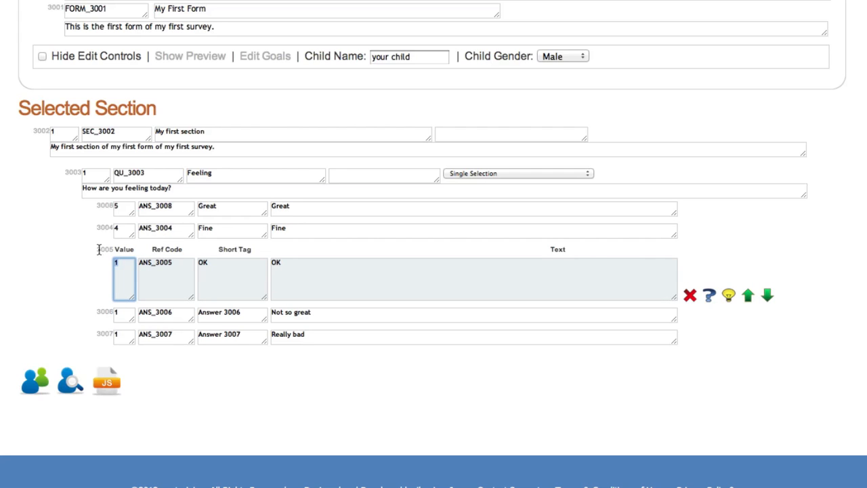
text(3)
click(124, 313)
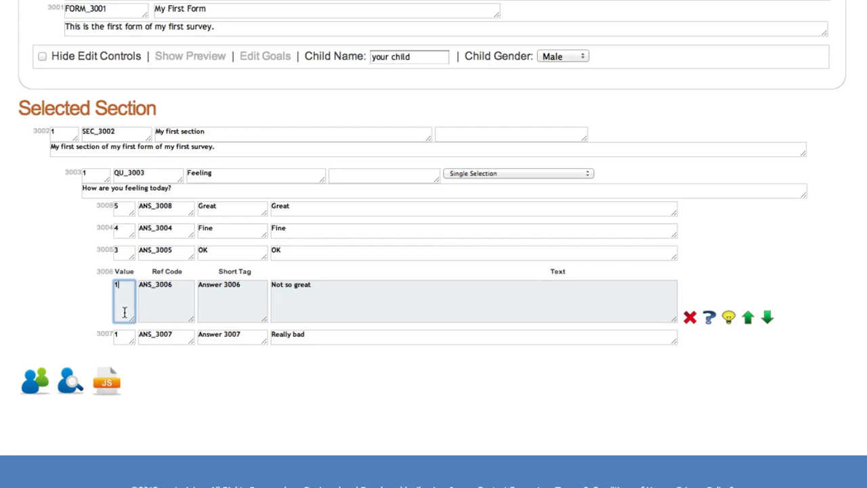
text(2)
key(Tab)
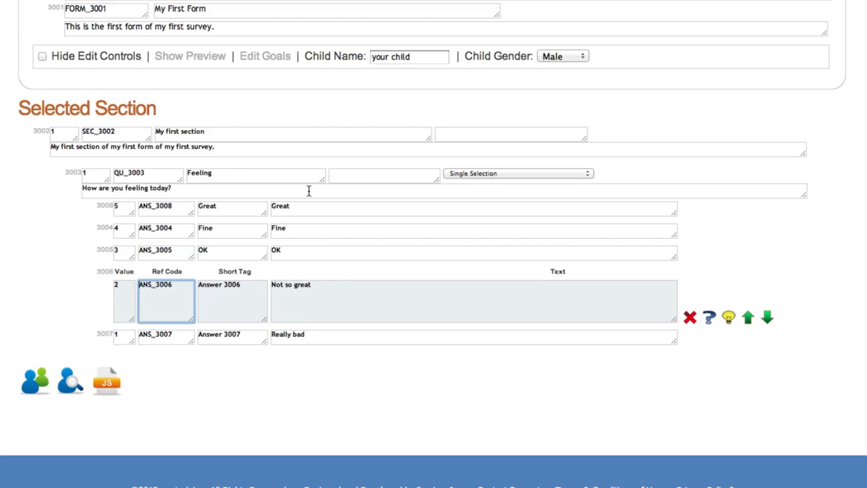
click(42, 300)
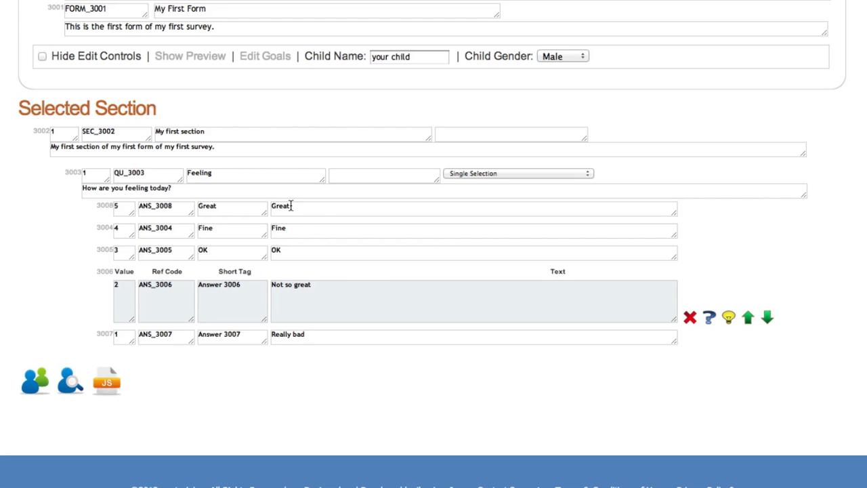
Step: Add a follow-up question beneath the "Really bad" answer and set its short tag to "Why?"
click(323, 337)
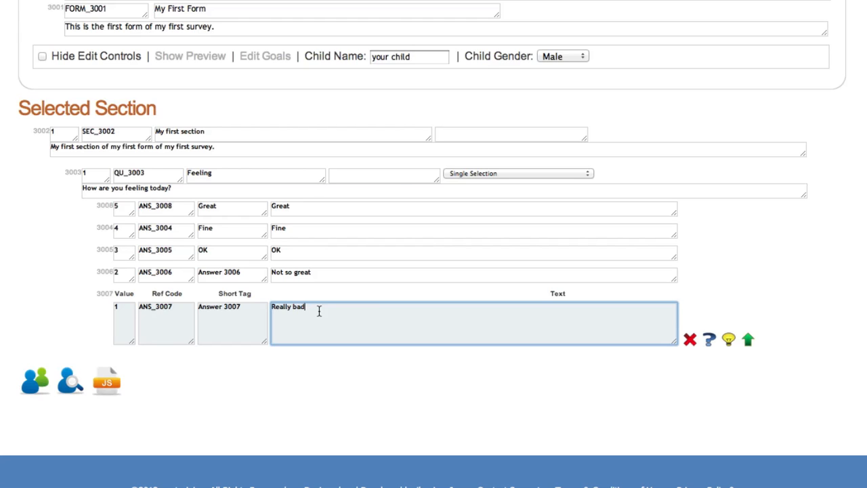
click(709, 340)
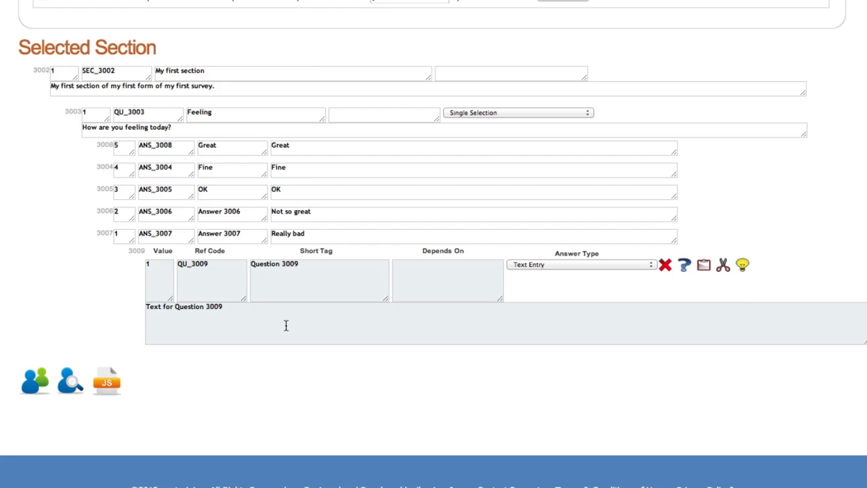
click(307, 263)
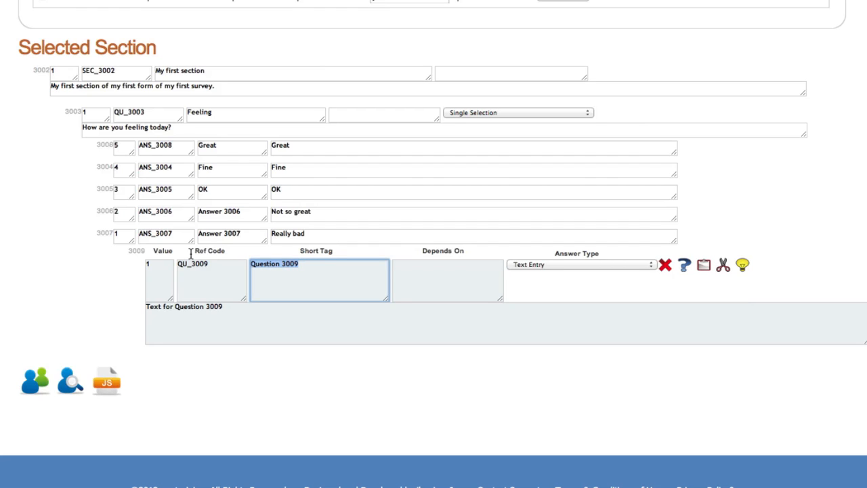
text(Why>)
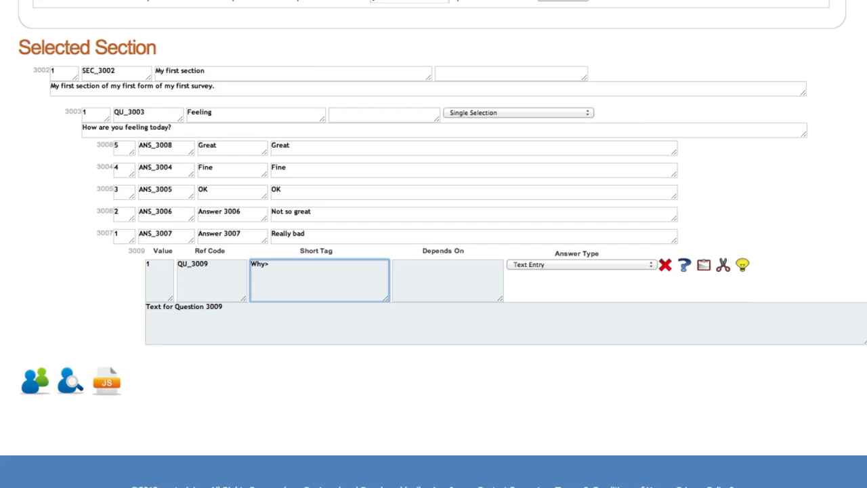
key(BackSpace)
text(?)
Step: Replace the follow-up question's placeholder text with "Why are you feeling really bad?"
drag(242, 305, 132, 308)
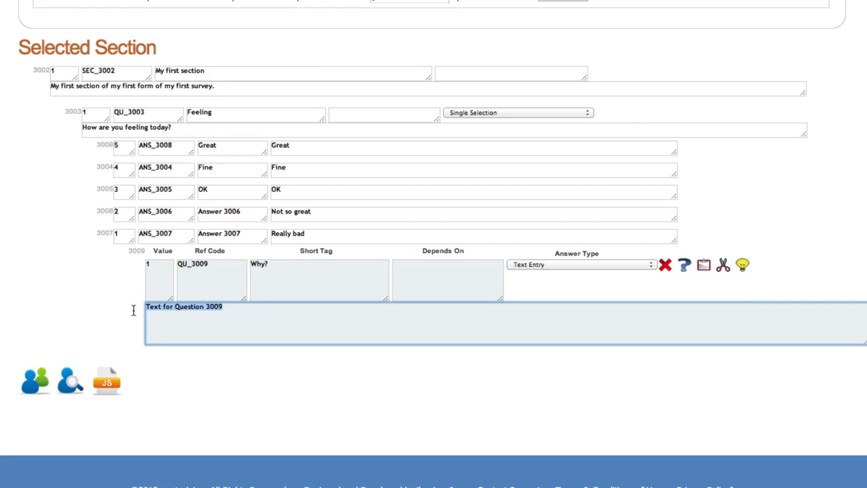
text(WHy)
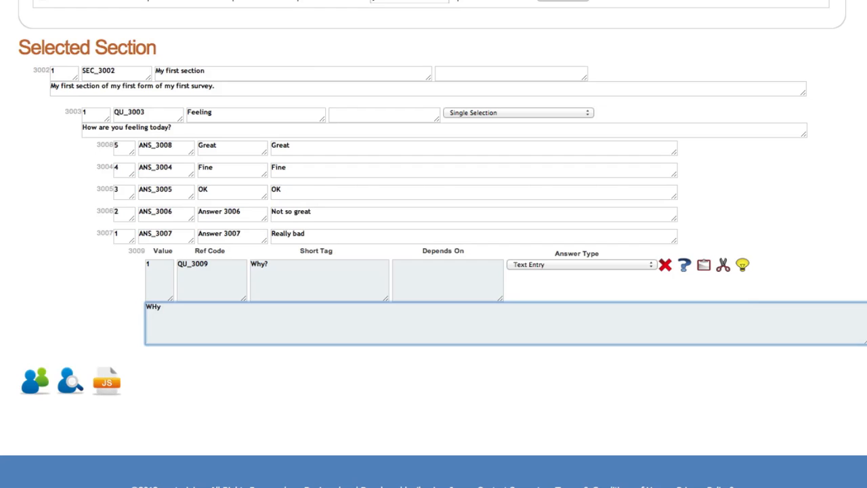
key(BackSpace)
key(BackSpace)
text(hy are you feeling really bad)
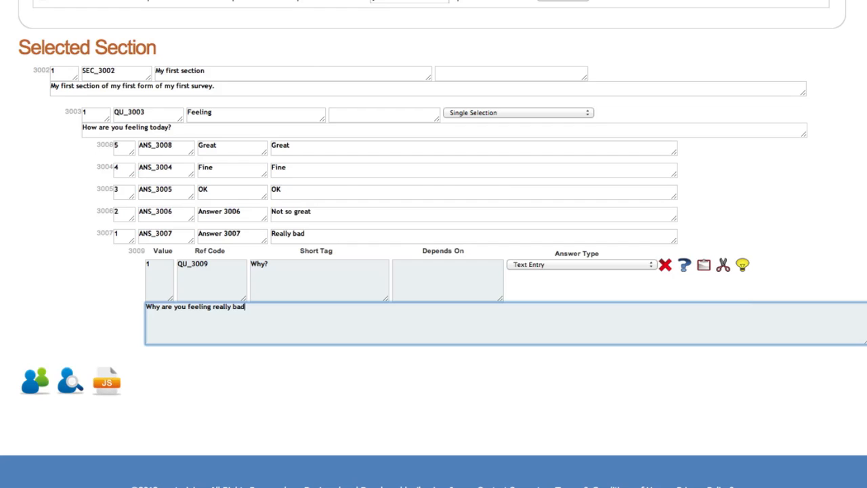
text(?)
Step: Review the answer types available for the "Why?" follow-up question, keeping Text Entry
click(579, 264)
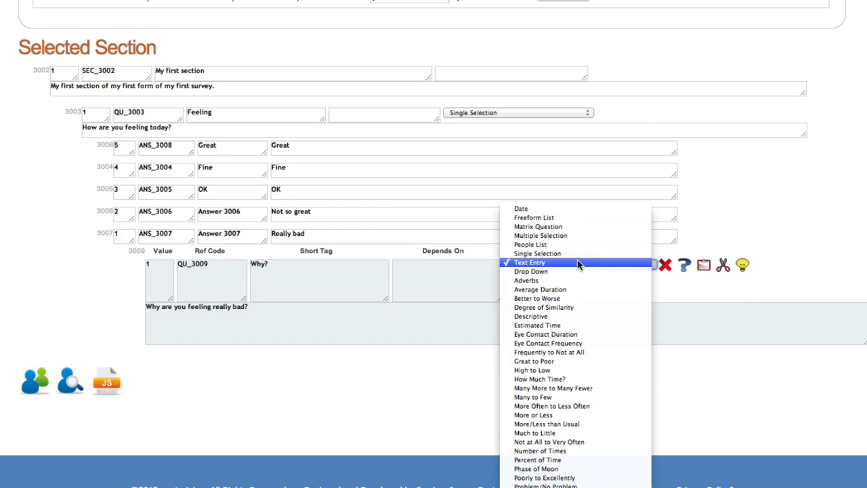
click(577, 263)
click(479, 342)
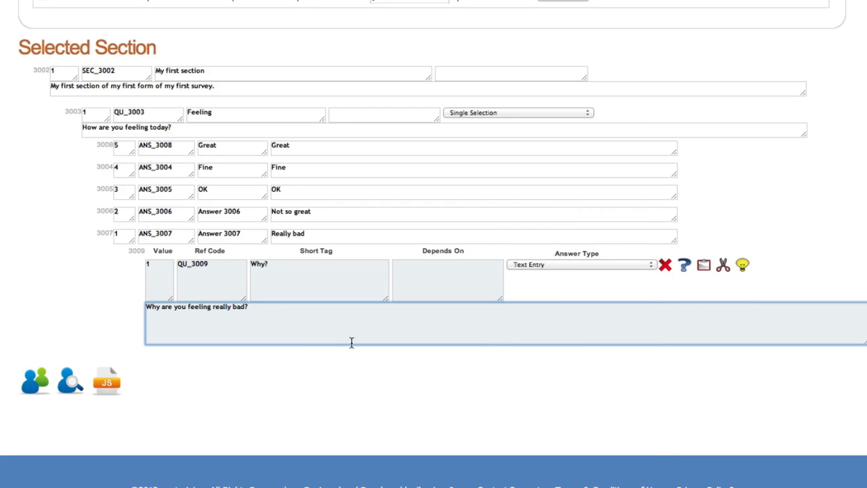
click(310, 233)
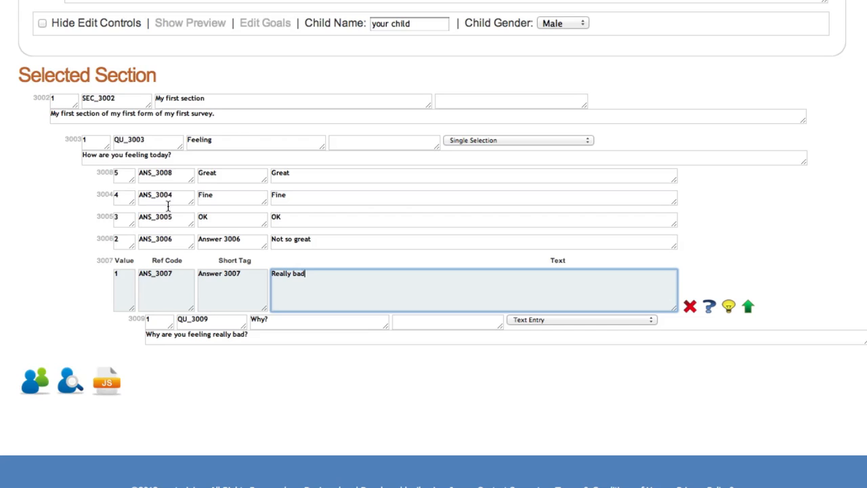
click(197, 334)
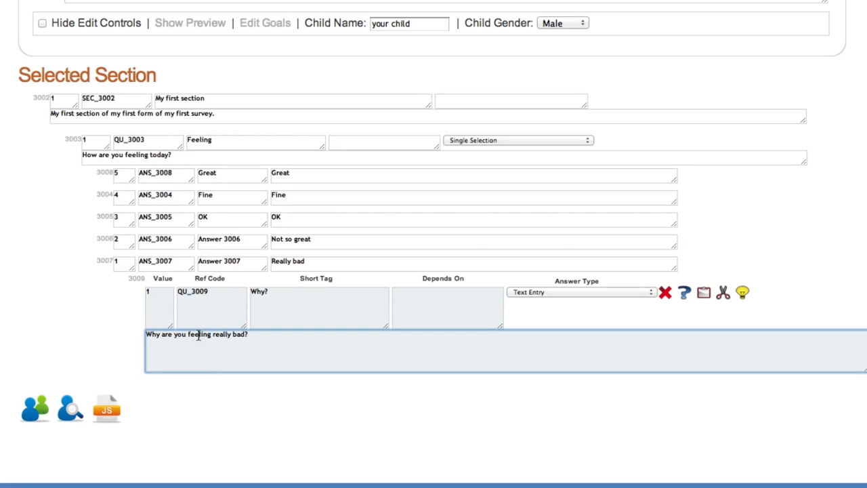